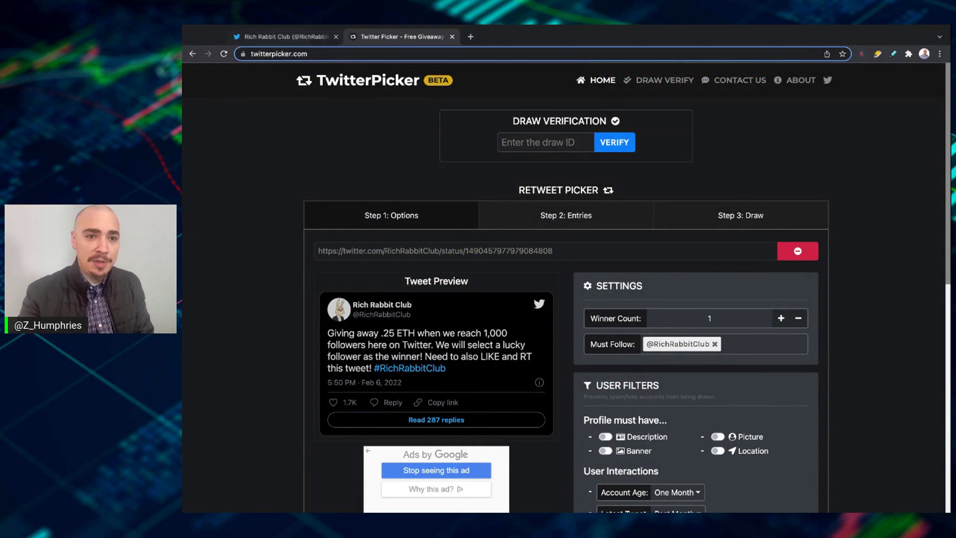
Check the retweet count on the pinned Rich Rabbit Club giveaway tweet, then return to Twitter Picker.
key("ctrl+shift+Tab")
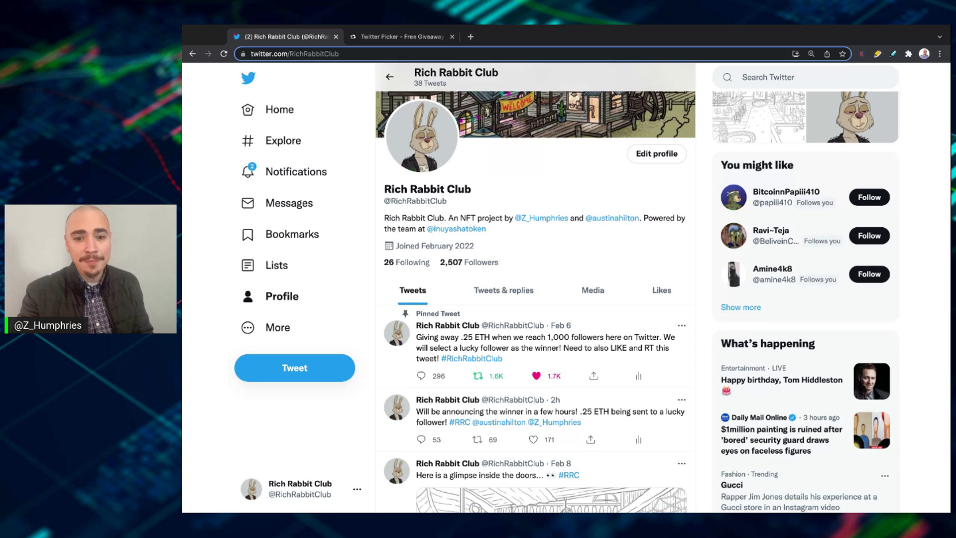
left_click(581, 359)
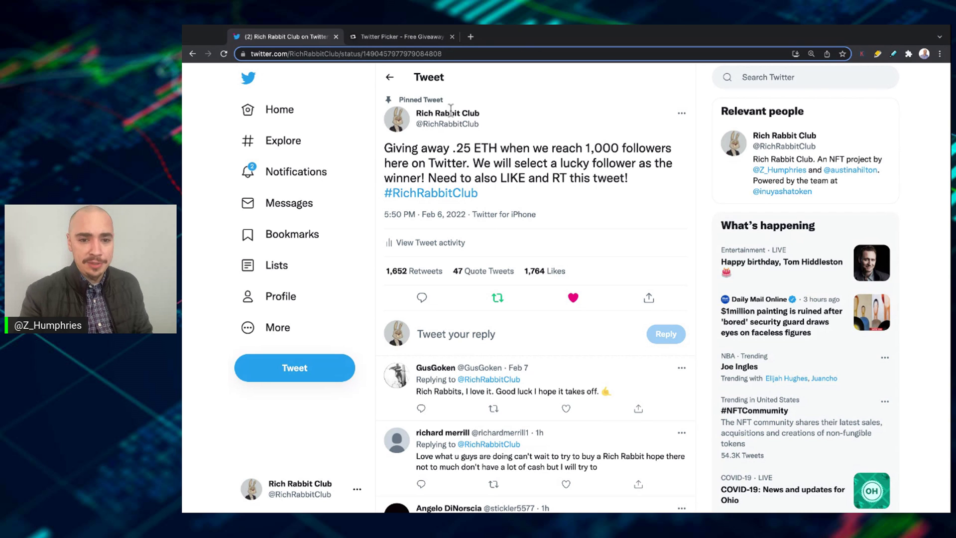
left_click(398, 37)
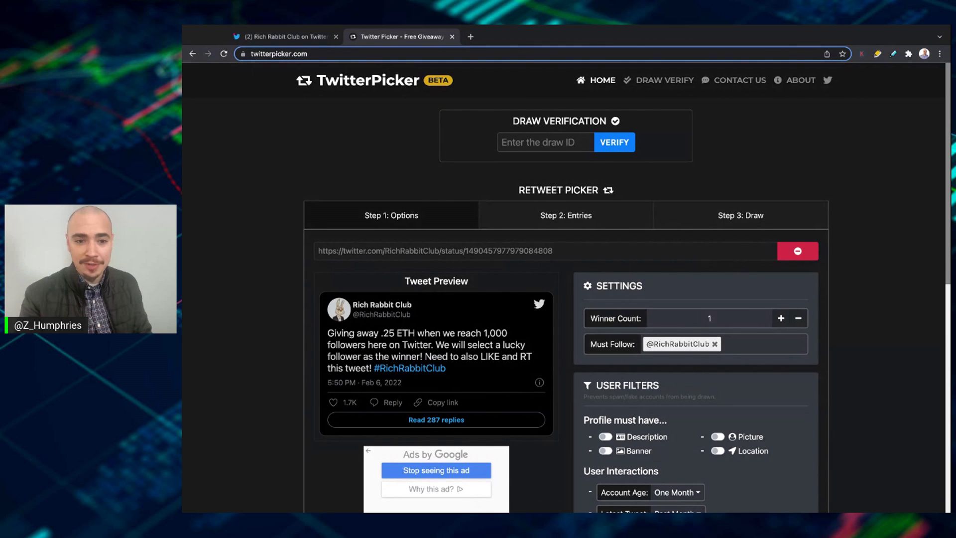
scroll(625, 241, "down", 3)
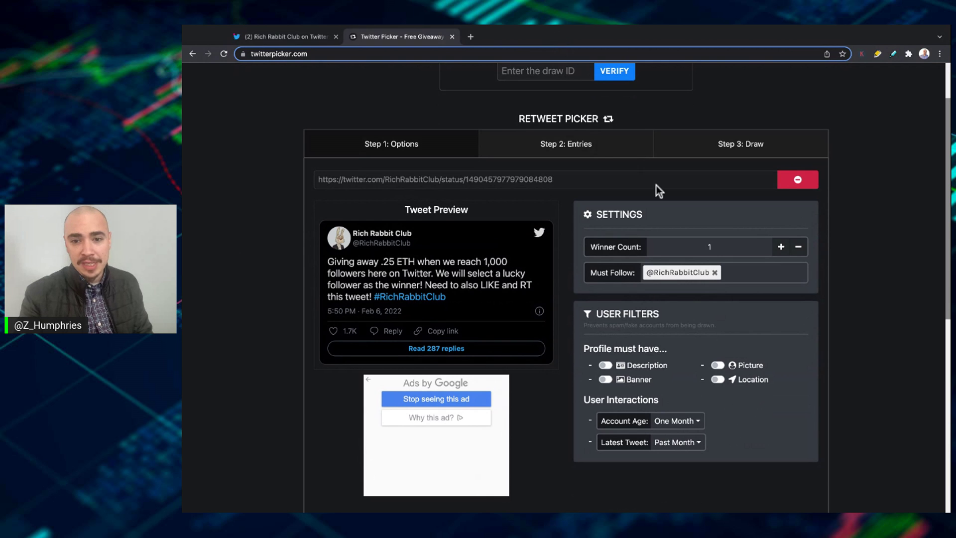
scroll(862, 413, "down", 2)
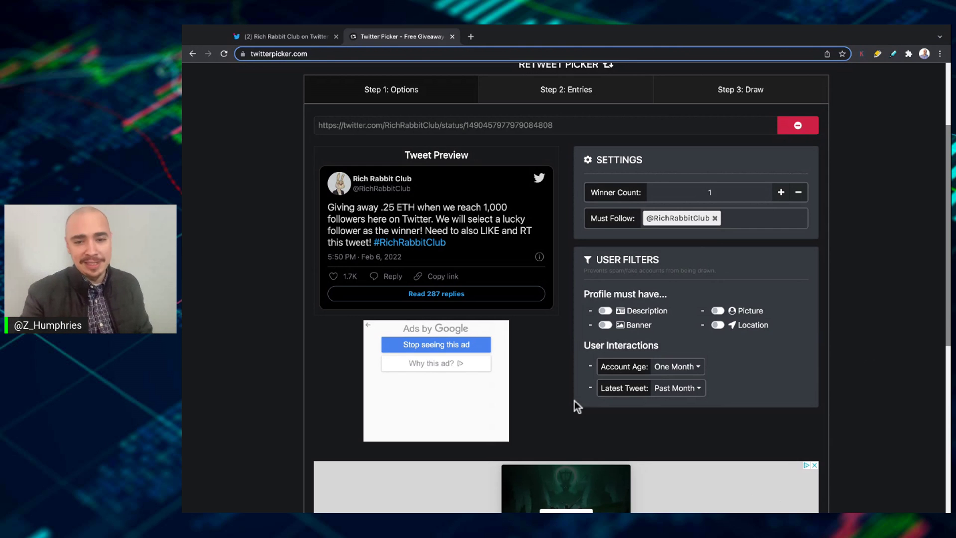
scroll(575, 401, "up", 1)
scroll(575, 401, "up", 3)
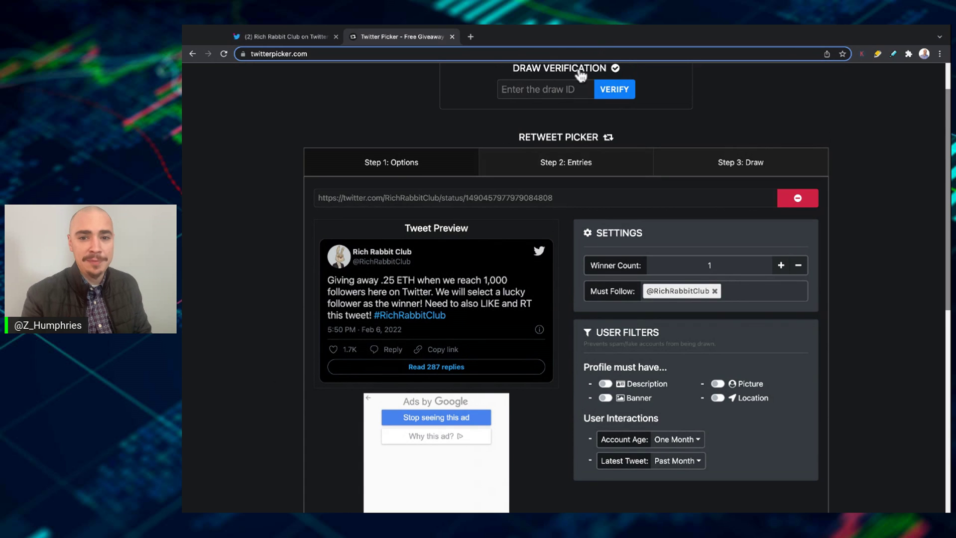
scroll(719, 98, "down", 3)
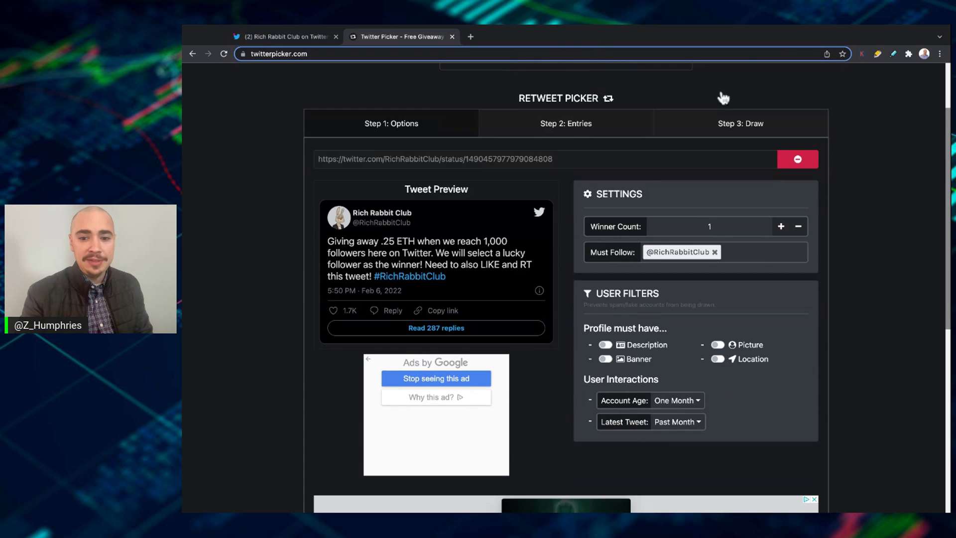
scroll(723, 98, "up", 2)
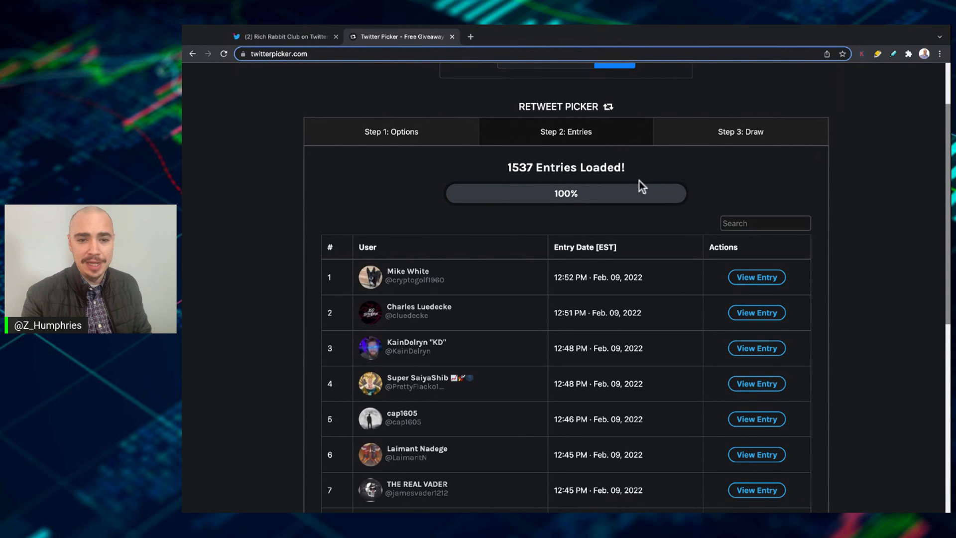
scroll(505, 227, "down", 2)
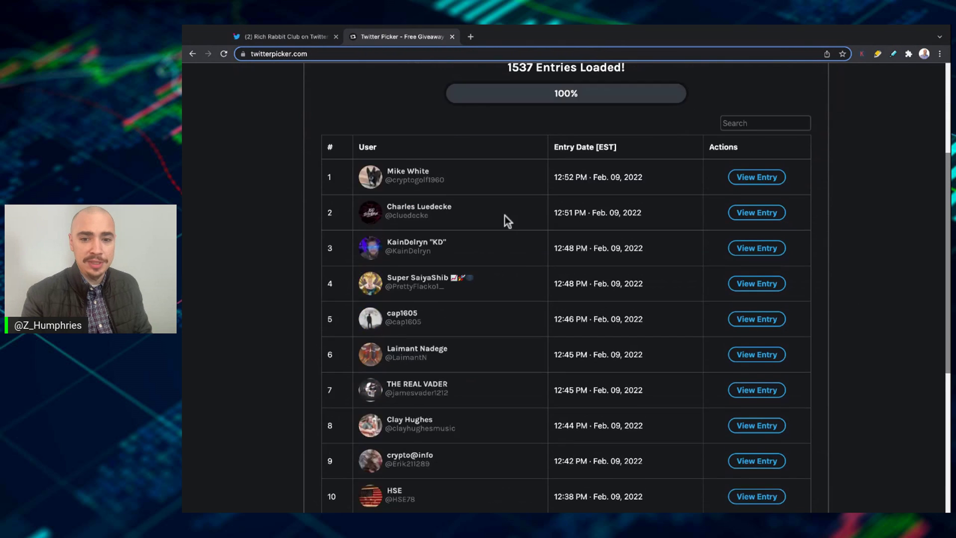
scroll(505, 216, "down", 2)
scroll(503, 201, "down", 1)
scroll(503, 201, "up", 5)
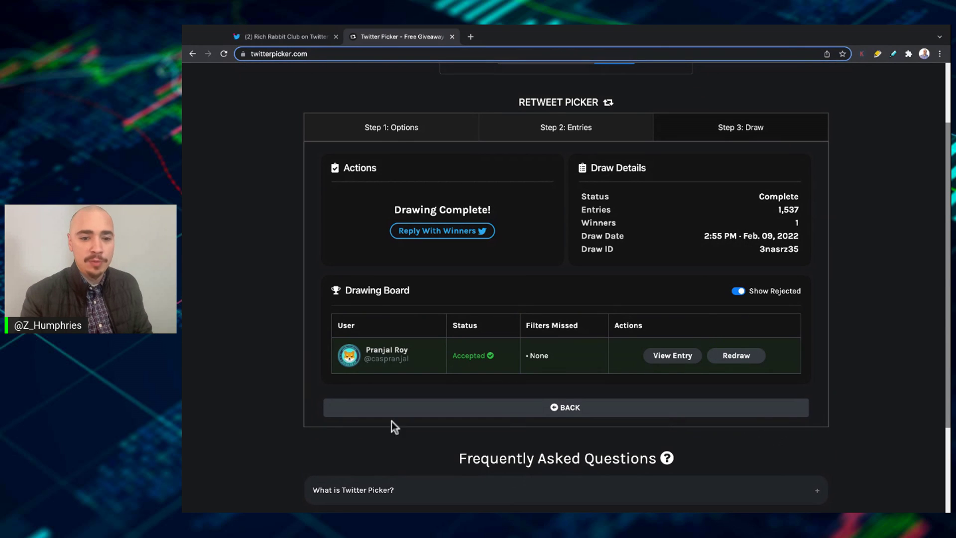
left_click(241, 429)
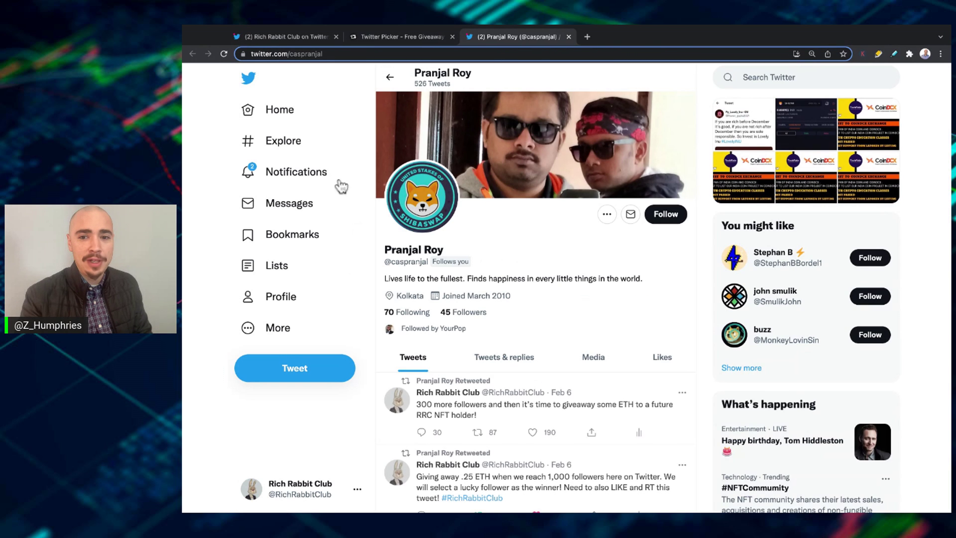
left_click(666, 214)
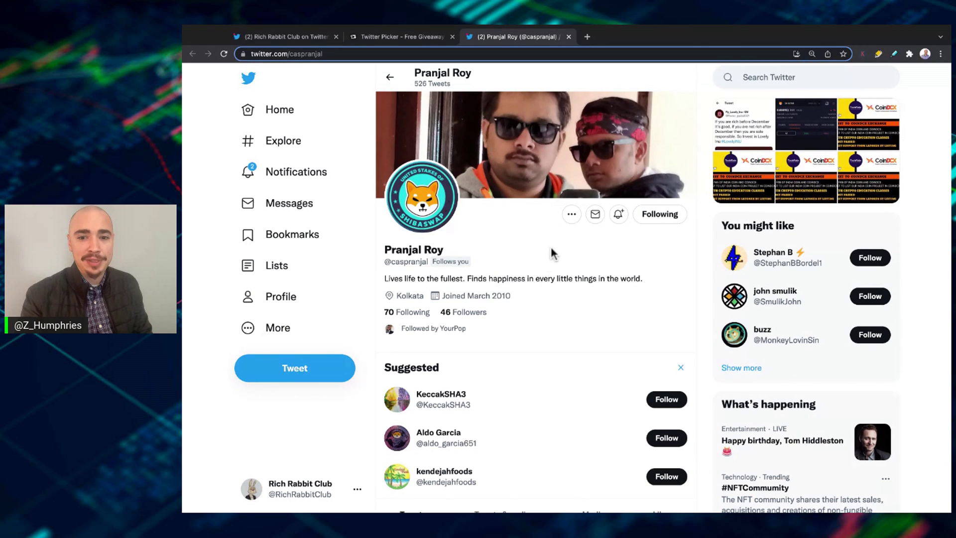
left_click(594, 214)
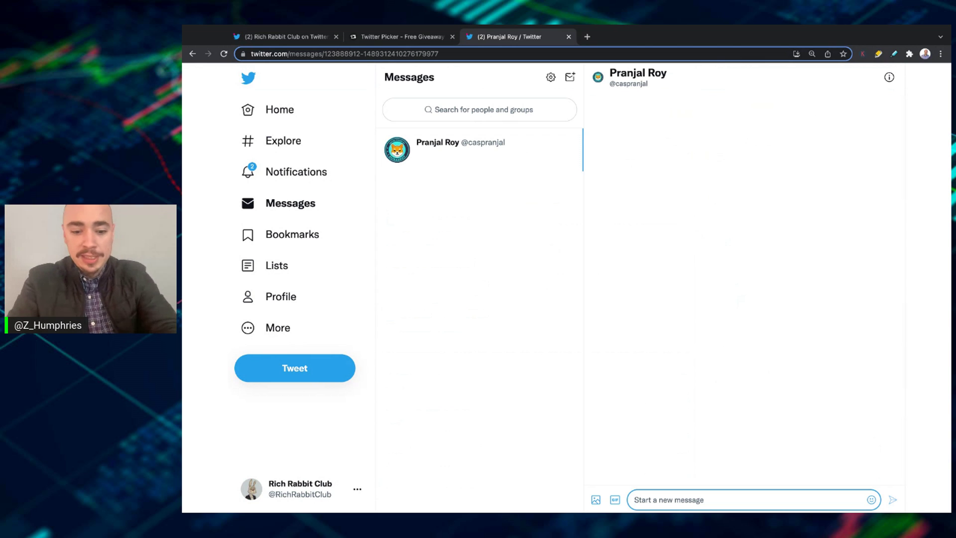
type("Conf")
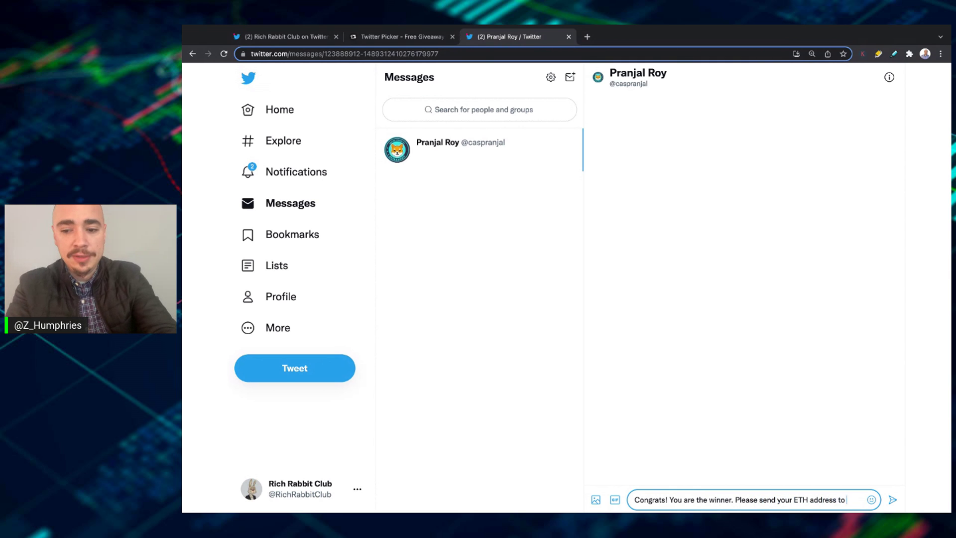
type("us and we will send the .2")
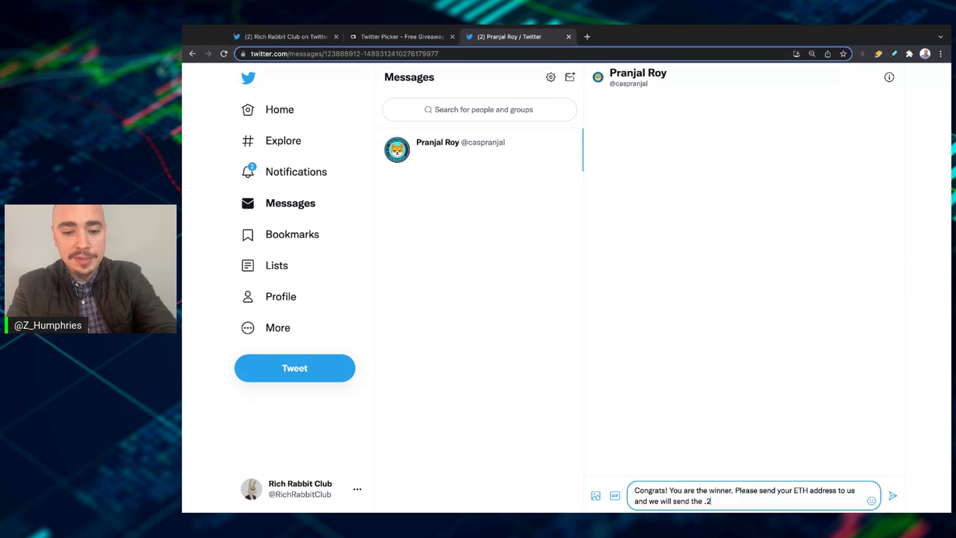
type(" ETH to you.")
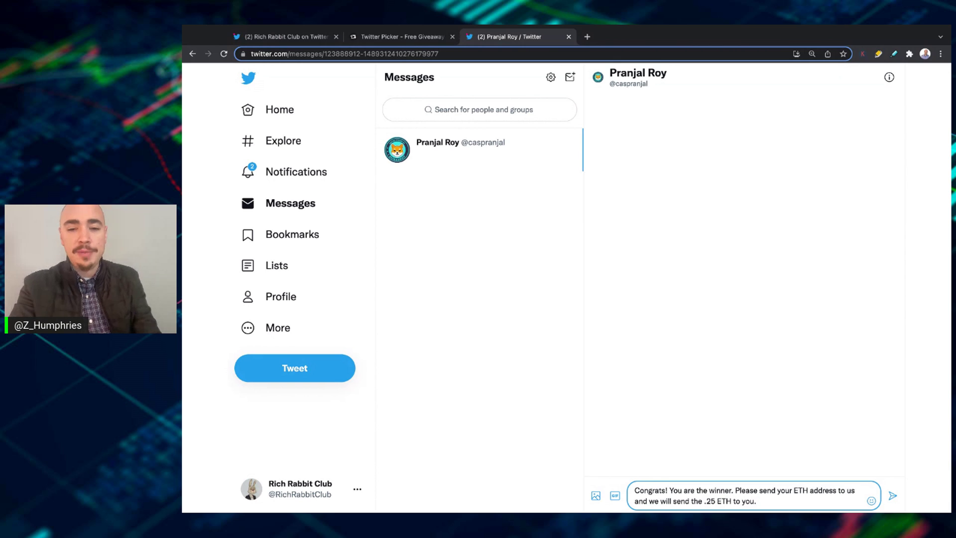
key("Return")
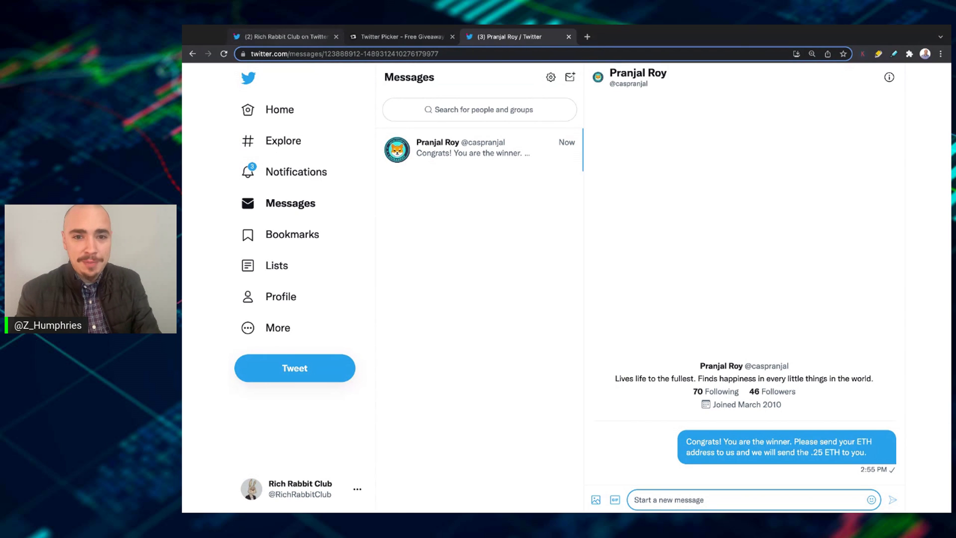
key("ctrl+1")
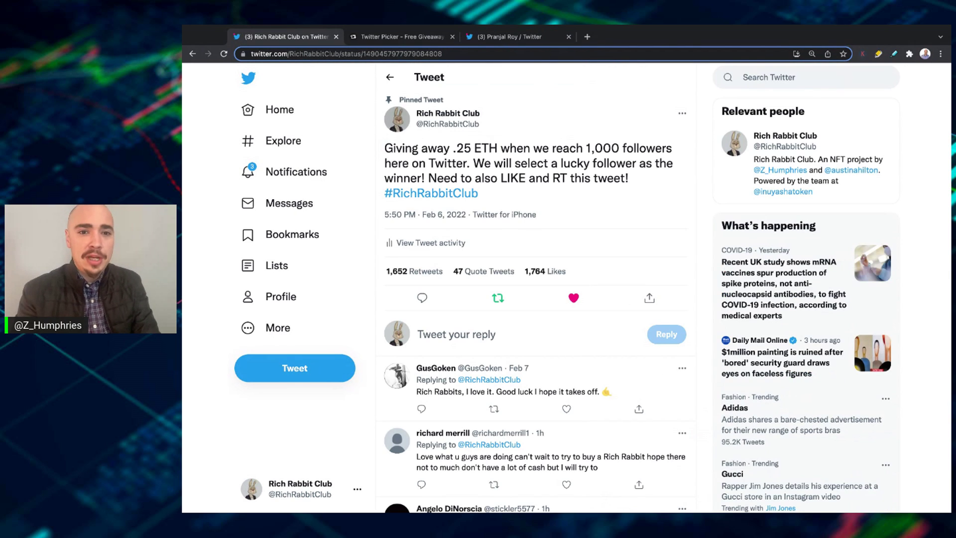
left_click(396, 119)
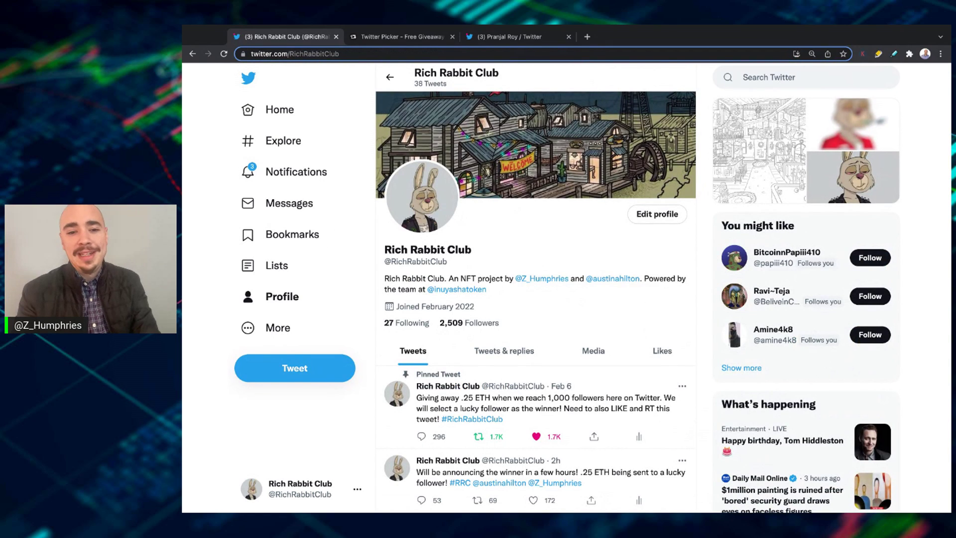